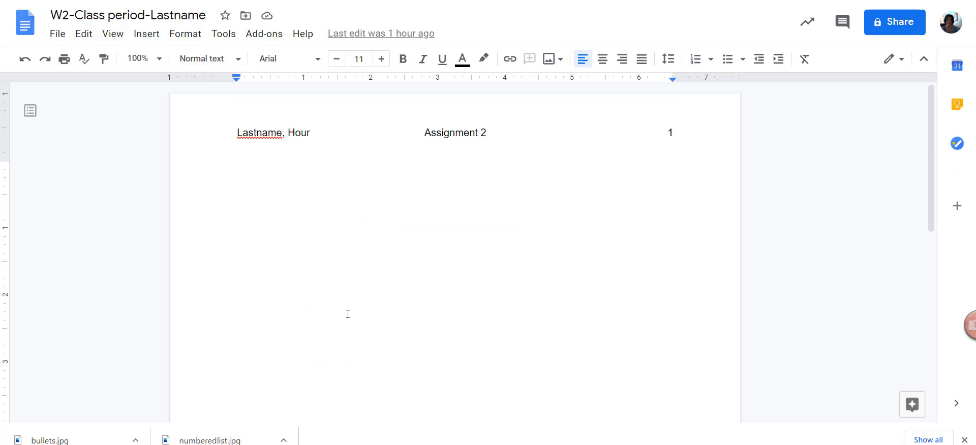
- Enter the heading "Ingredients for salad" in the document body and start a new line below it
text(ing)
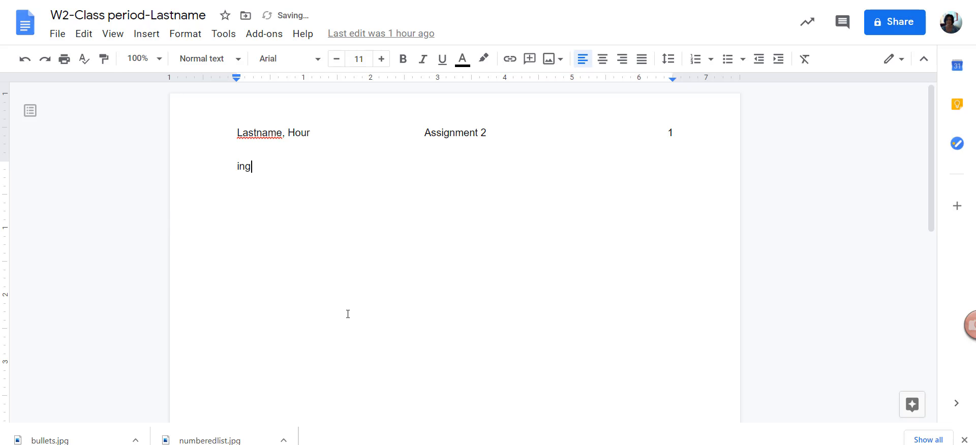
text(redients for )
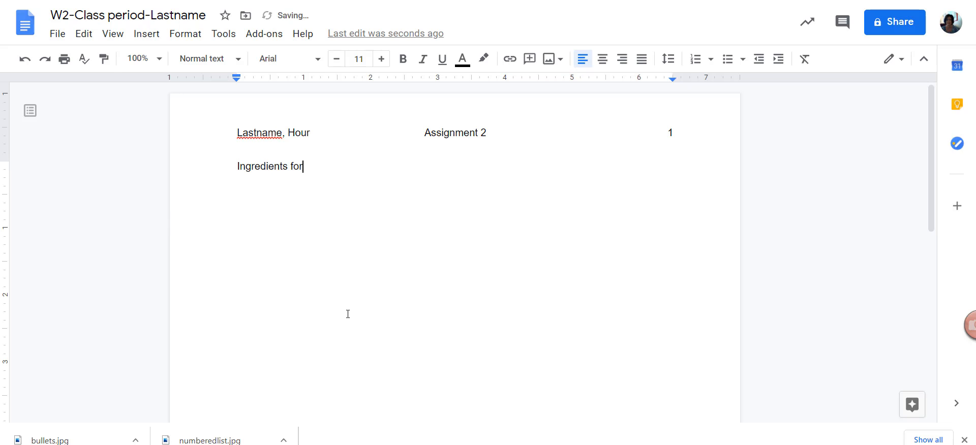
text(salad)
key(Return)
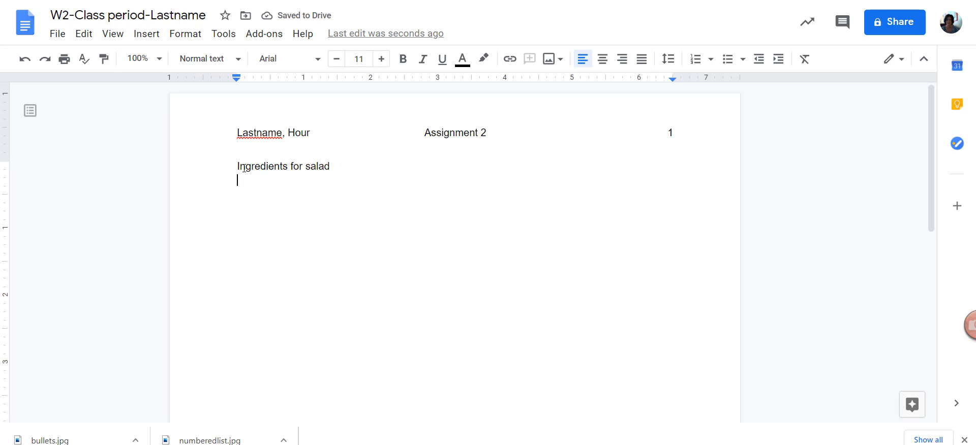
- Format the "Ingredients for salad" heading as bold, italic and green
drag(237, 167, 358, 169)
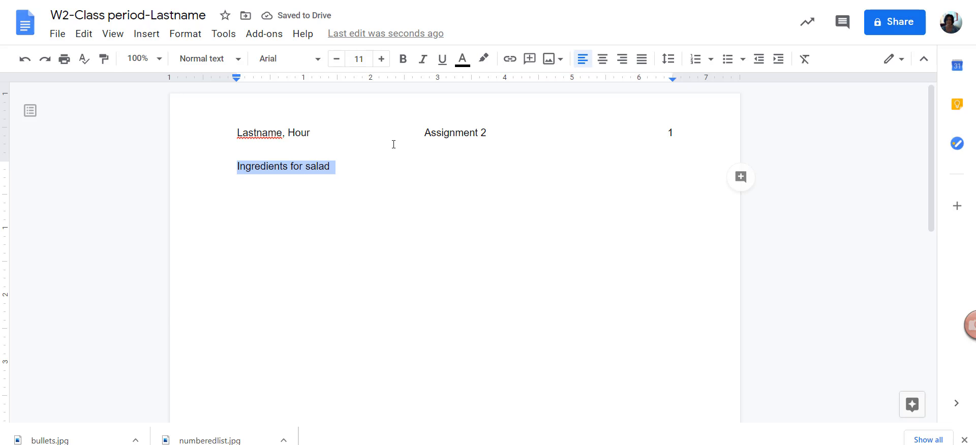
key(ctrl+b)
key(ctrl+i)
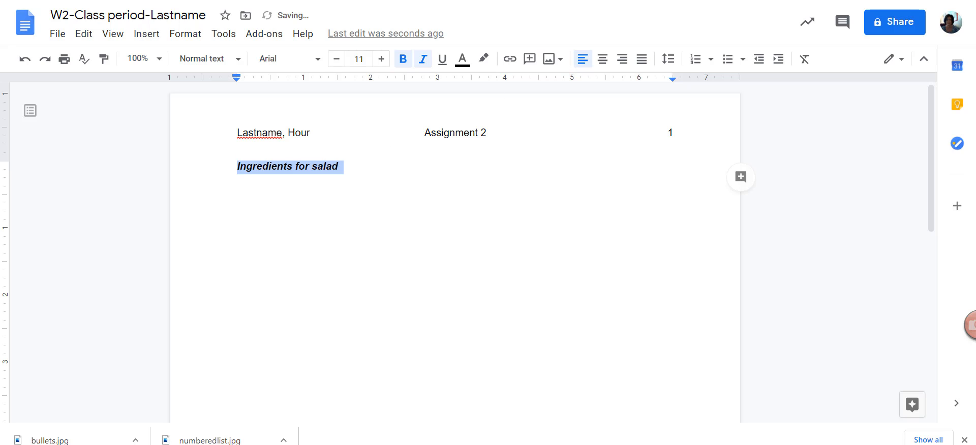
click(462, 60)
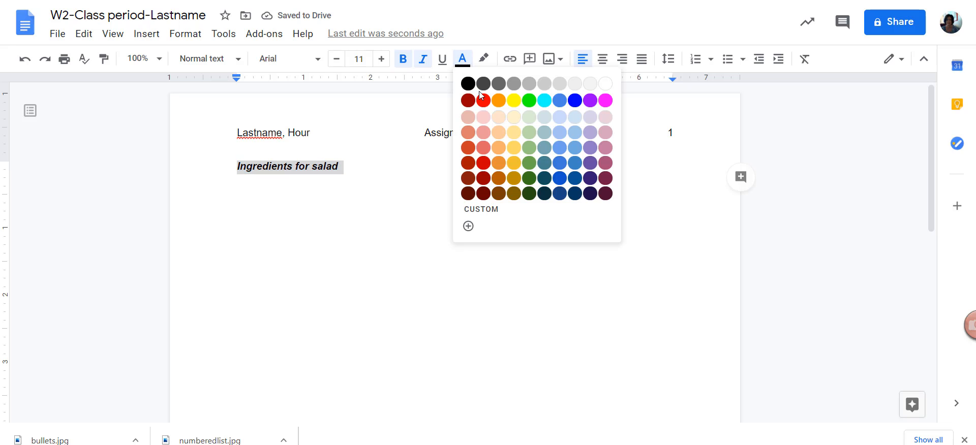
click(530, 100)
- Create a numbered list of Lettuce, Cucumbers and Carrots below the salad heading, ending it with a blank line
click(405, 183)
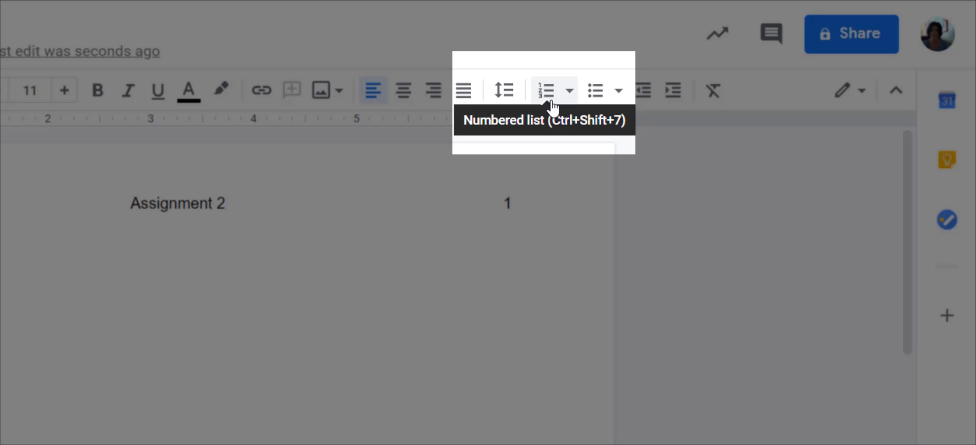
click(552, 98)
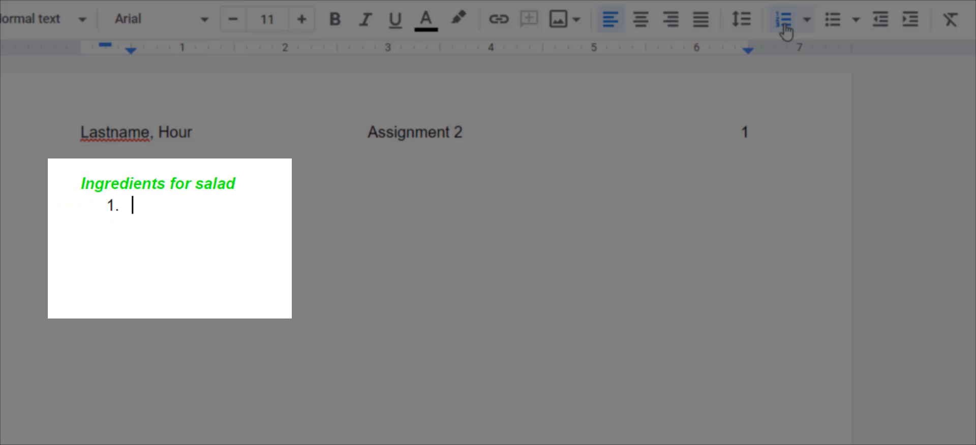
text(lettuce)
key(Return)
text(c)
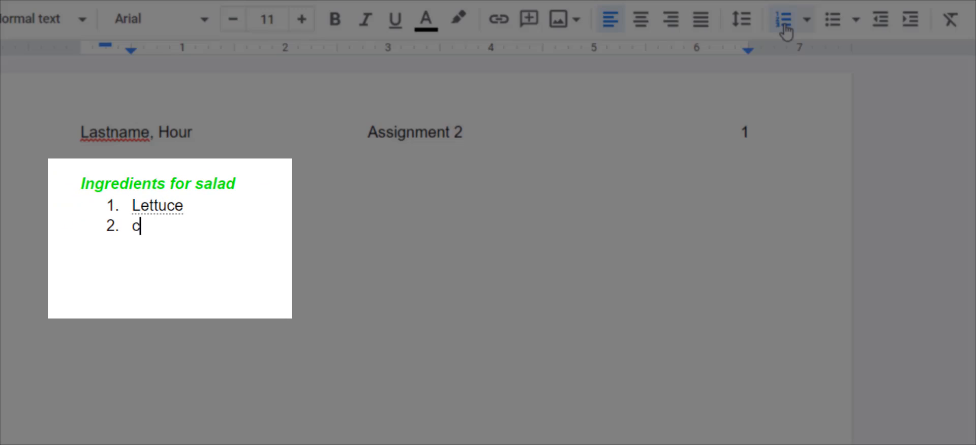
text(ucumbers)
key(Return)
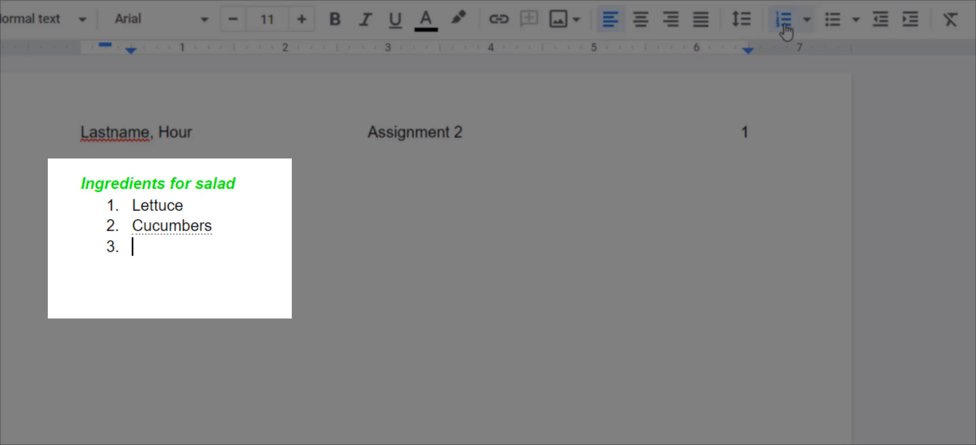
text(carrots)
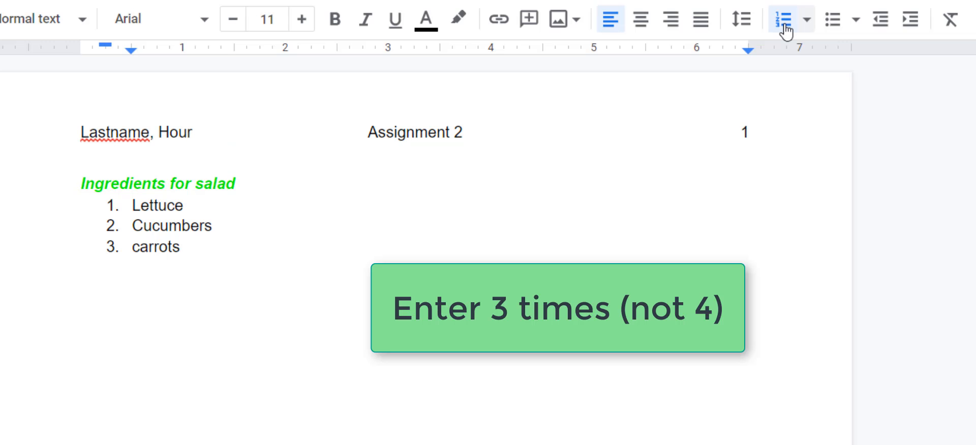
key(Return)
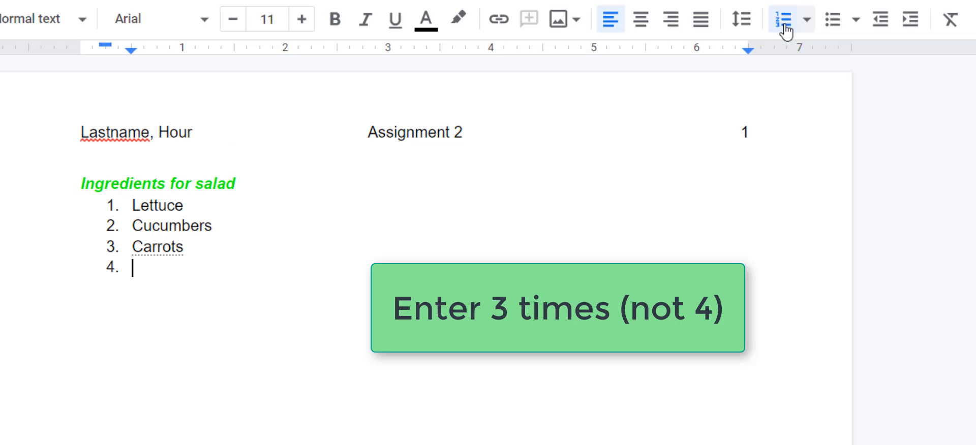
click(783, 20)
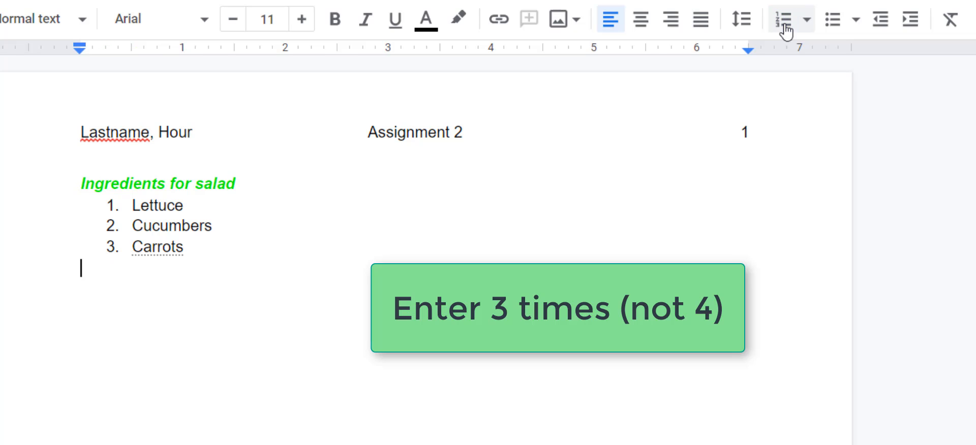
key(Return)
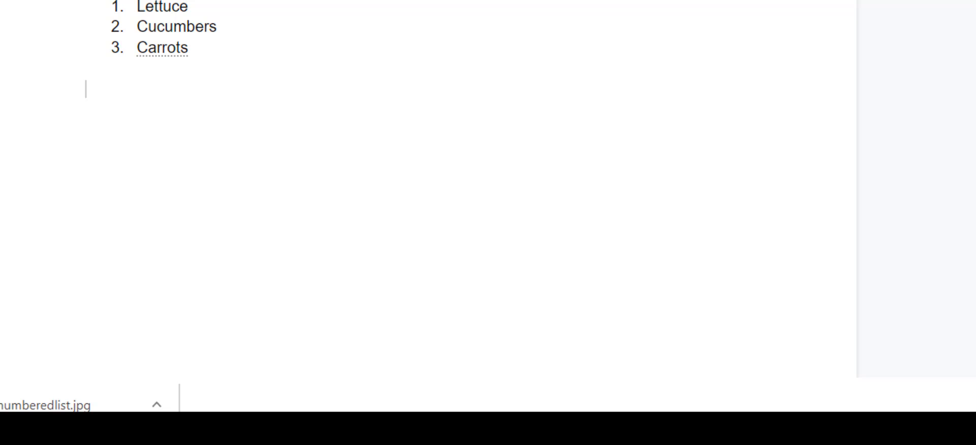
- Add the heading "Christmas List" below the numbered list and start a new line
text(Christmas)
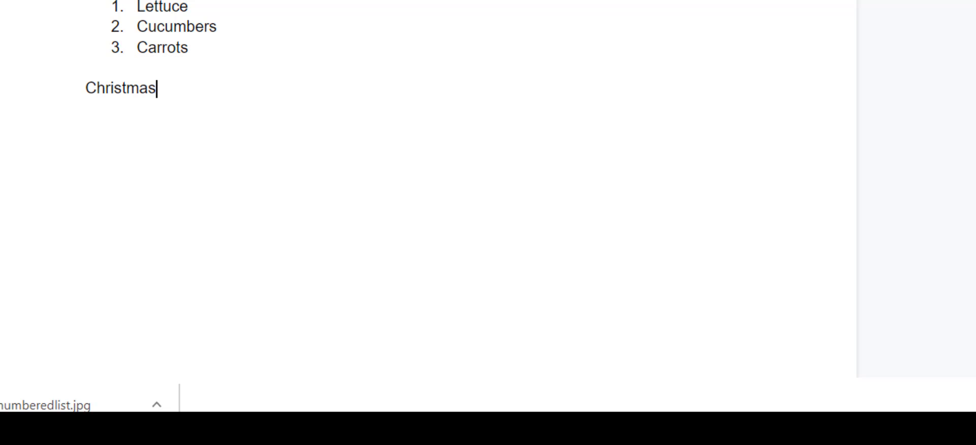
text( List)
key(Return)
- Create a bulleted list with "Perfume for Mom", "Clothes for Dad" and toys for a named person, ending it with a blank line
key(ctrl+shift+8)
text(Perfume)
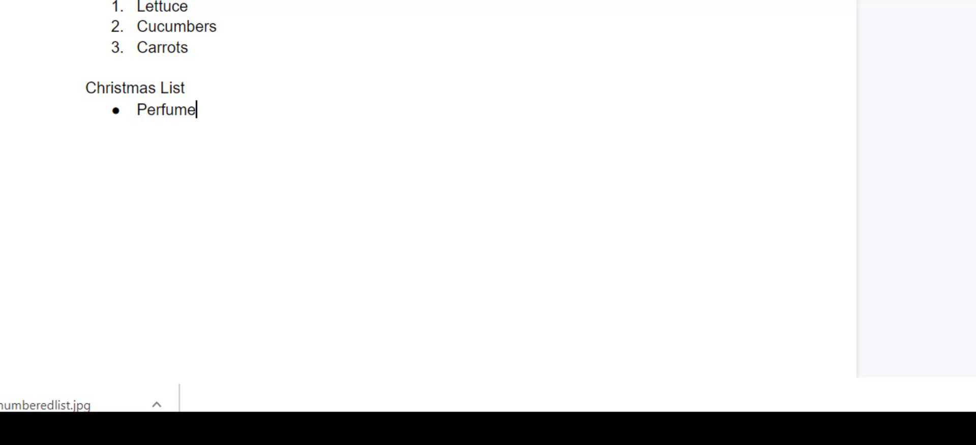
text( for Mom)
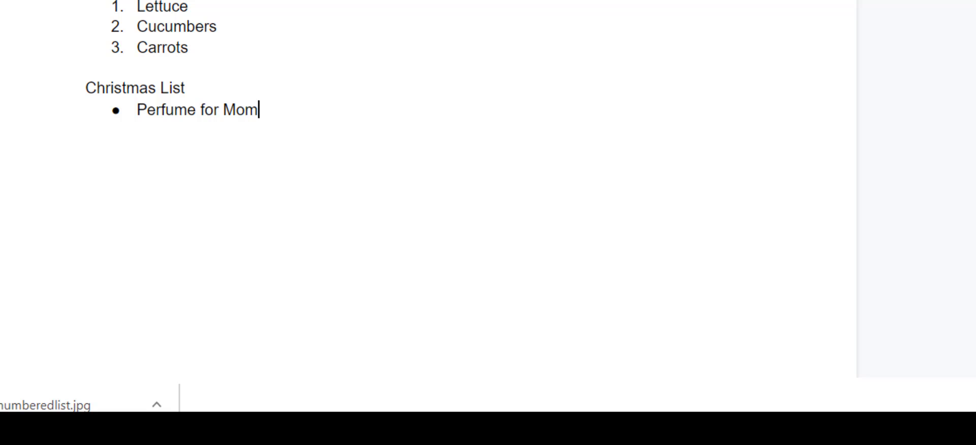
key(Return)
text(Clothes for )
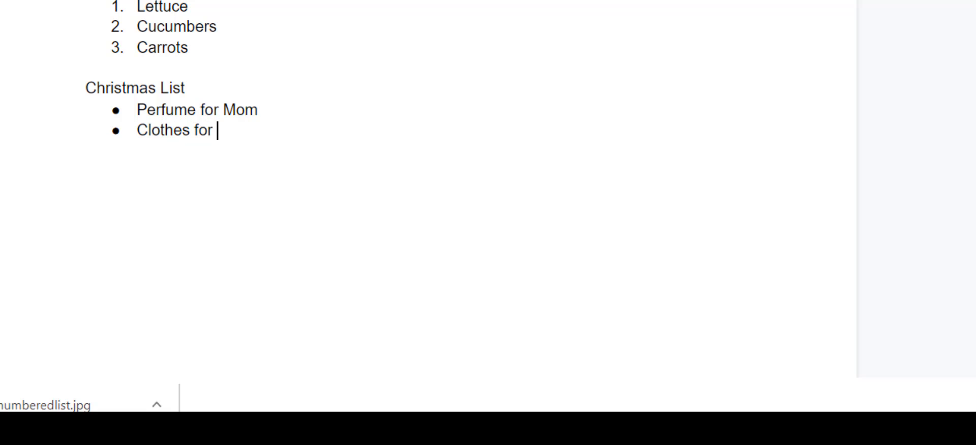
text(Dad)
key(Return)
text(Toys for Ev)
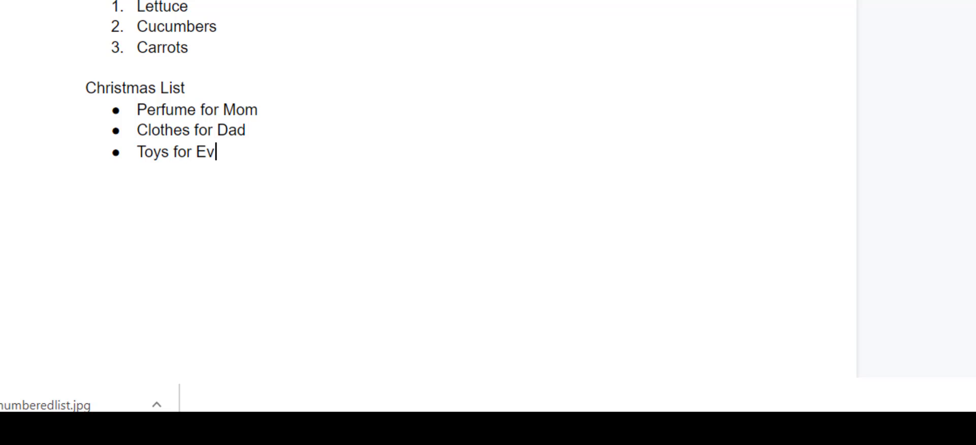
text(erleigh)
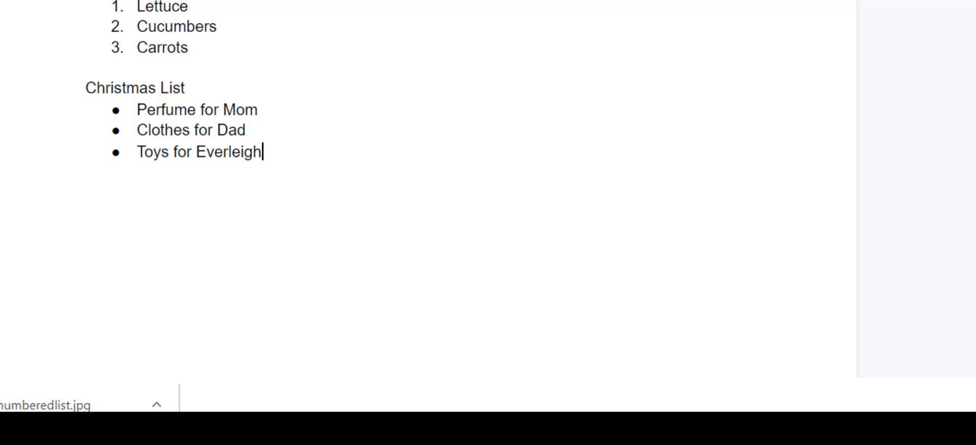
key(Return)
key(Return)
key(Return)
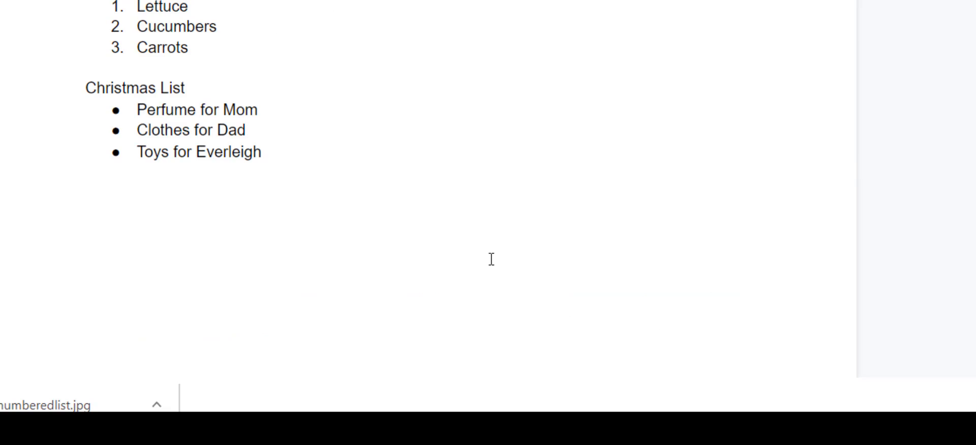
- Add the heading "Changing bullets" below the Christmas list and start a new line
text(chang)
text(ing bullets)
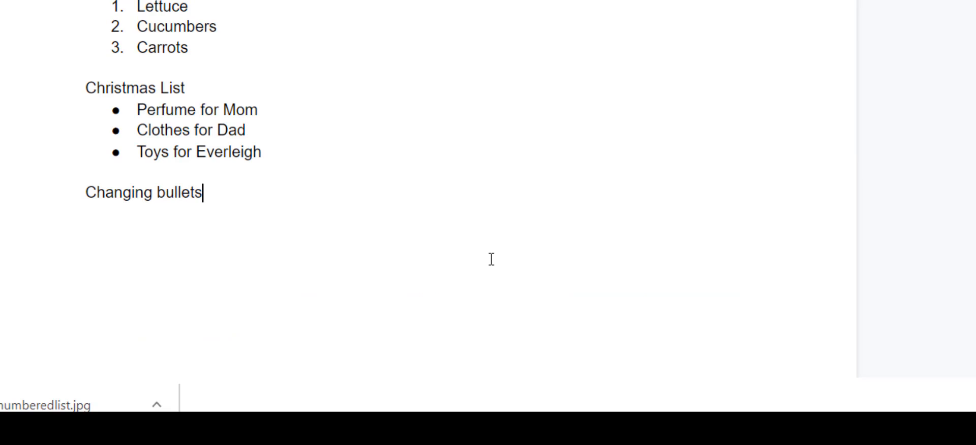
key(Return)
- Create a bulleted list of Squares, Arrows and Stars under "Changing bullets", ending it with a blank line
key(ctrl+shift+8)
text(squares)
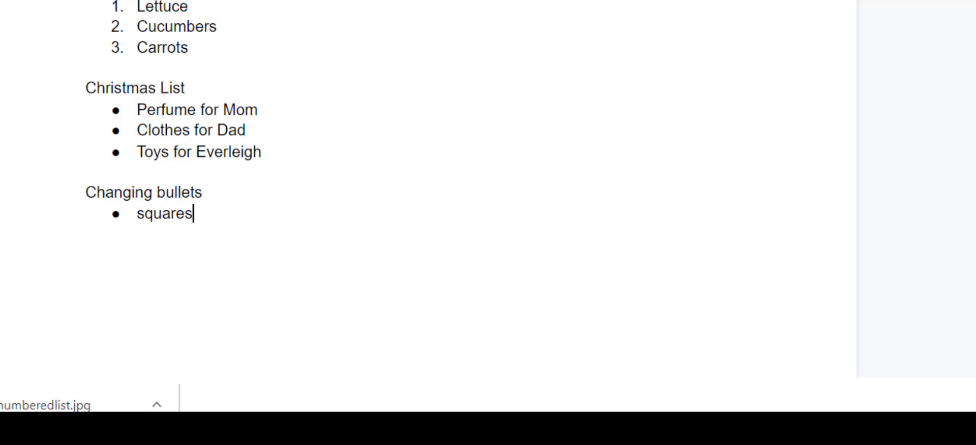
key(Return)
text(arrows)
key(Return)
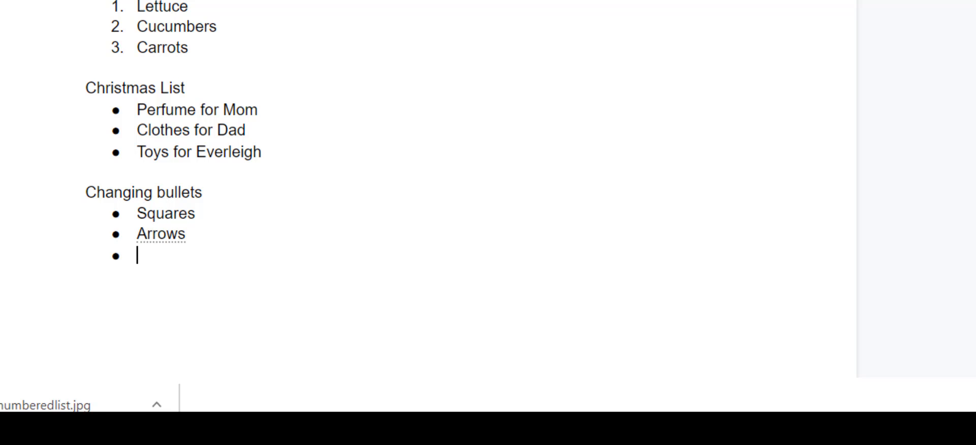
text(stars)
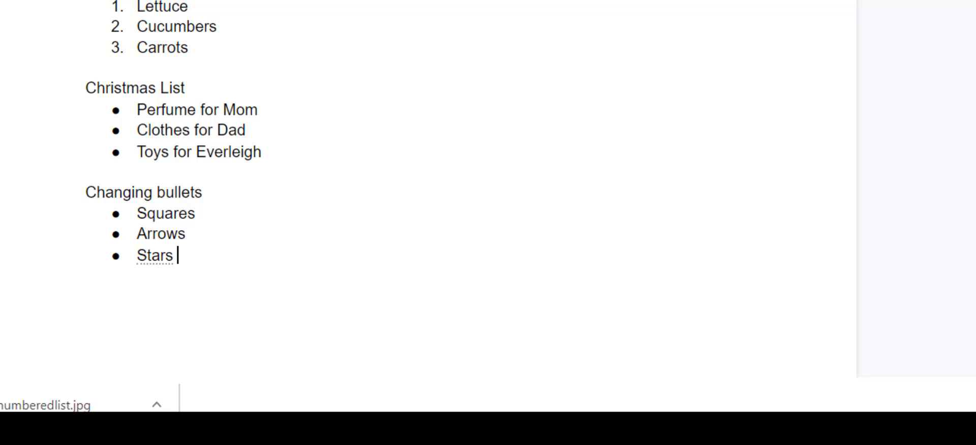
key(Return)
key(Return)
key(Return)
- Change the bullets of the Squares, Arrows and Stars list to the star style
click(115, 215)
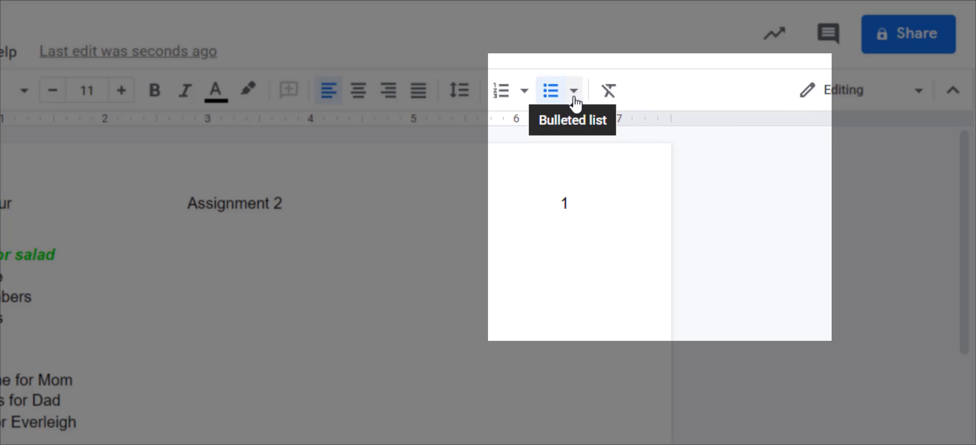
click(574, 97)
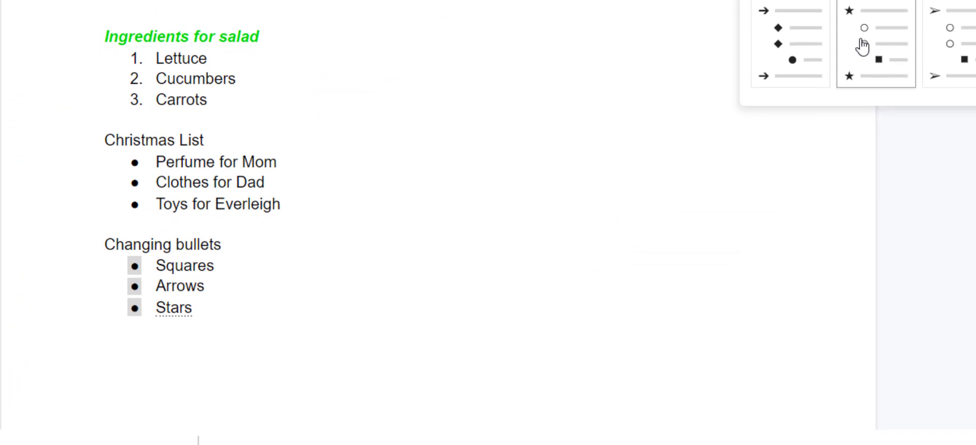
click(862, 47)
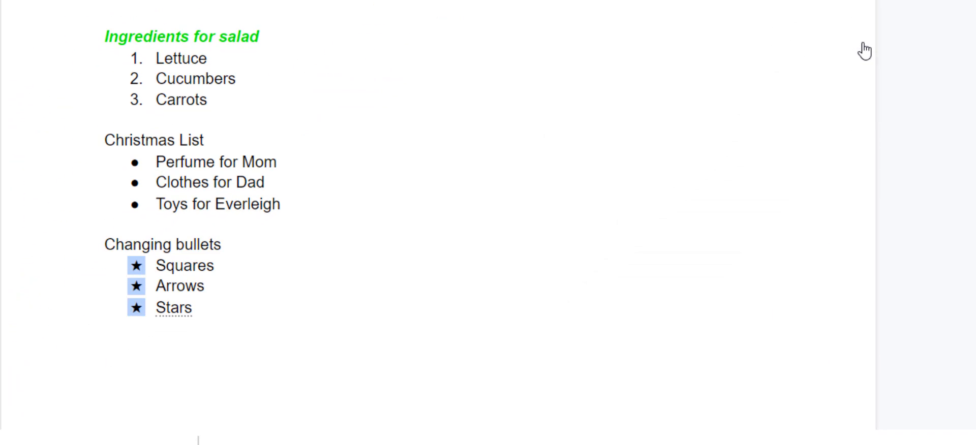
- Add the word "Outline" on the line below the star-bulleted list
click(265, 390)
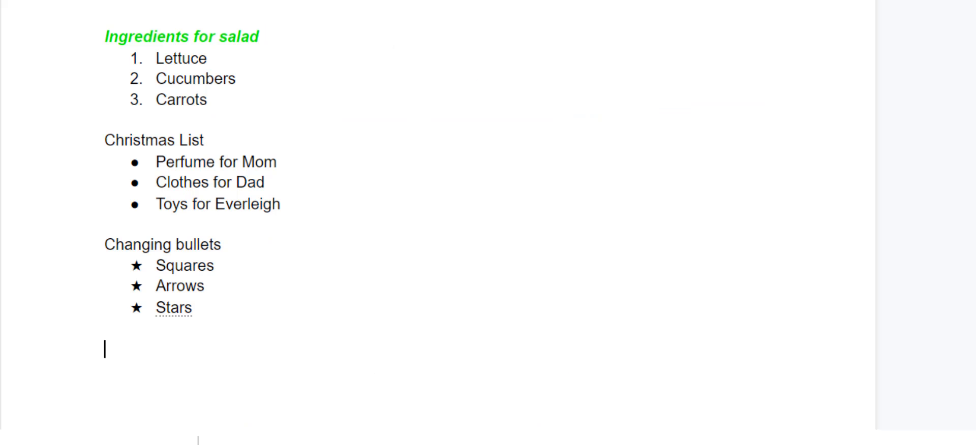
text(Outline)
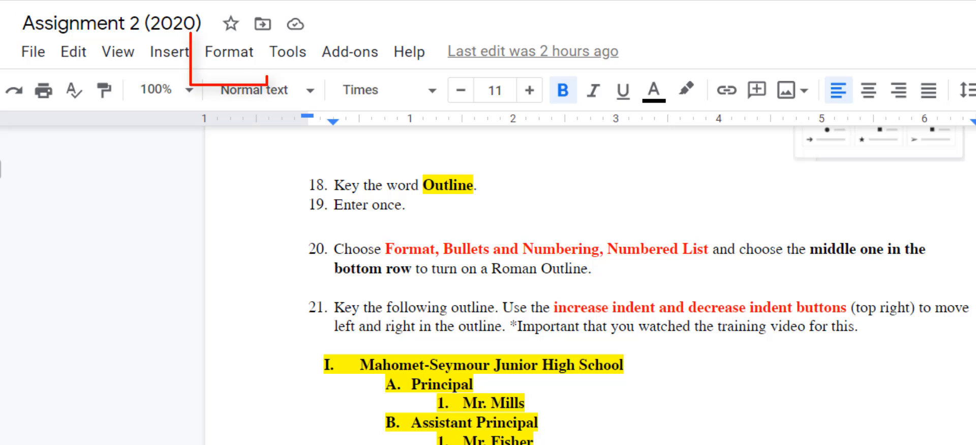
- In the Assignment 2 (2020) instructions document, examine the numbered list styles and locate the Roman outline format (I., A., B., 1.)
click(229, 57)
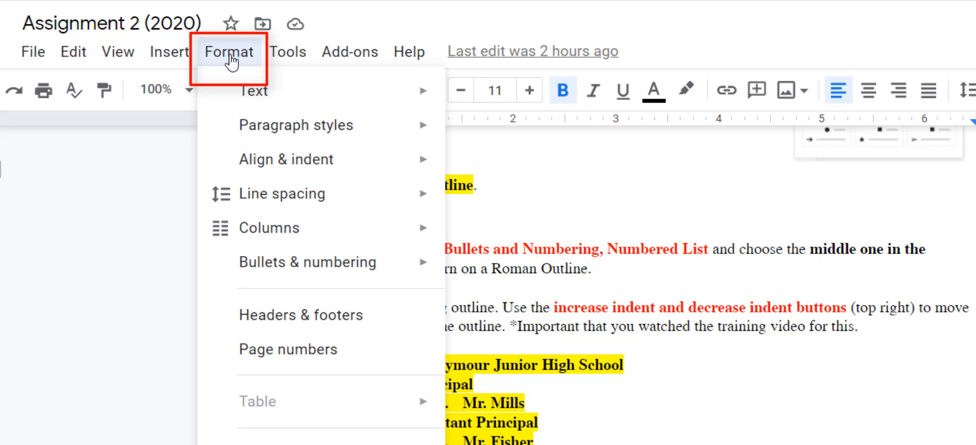
mouse_move(314, 273)
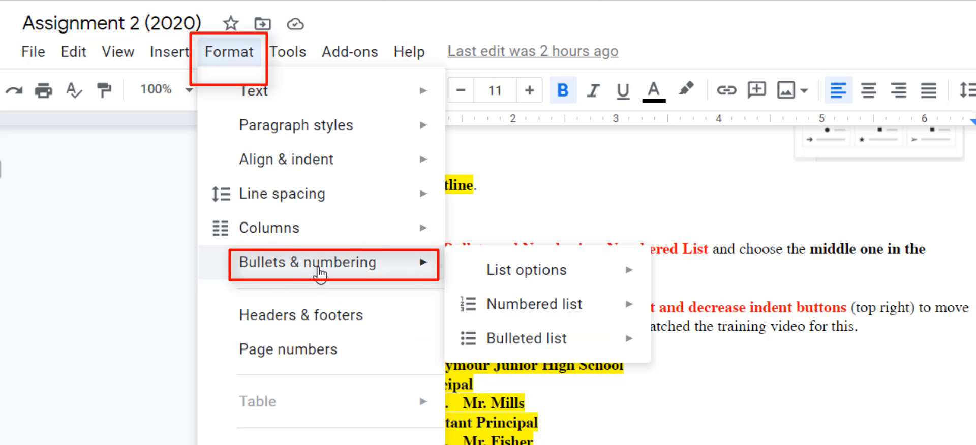
mouse_move(625, 305)
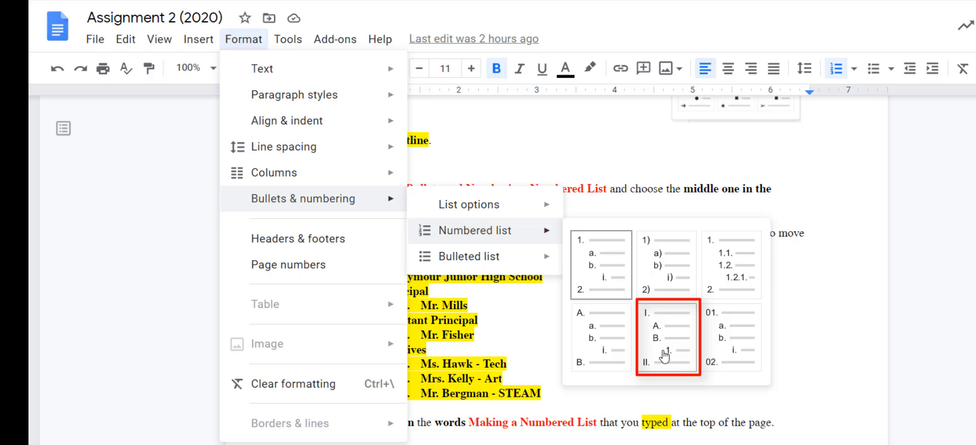
click(854, 69)
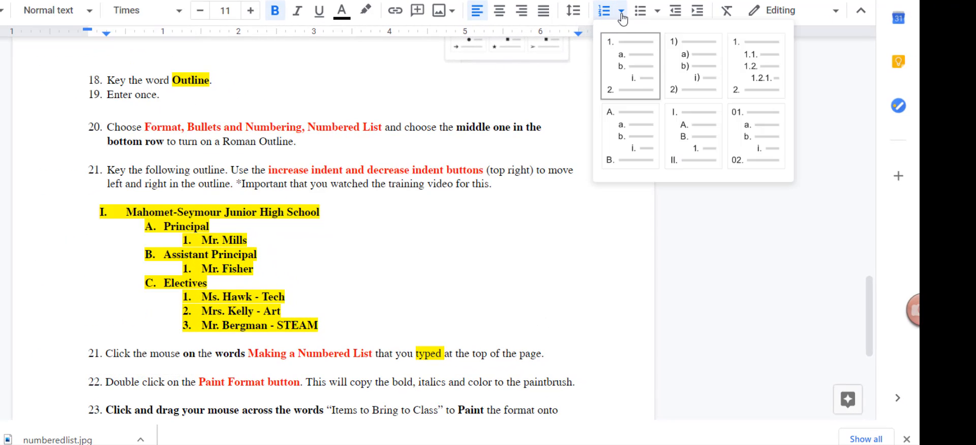
click(685, 139)
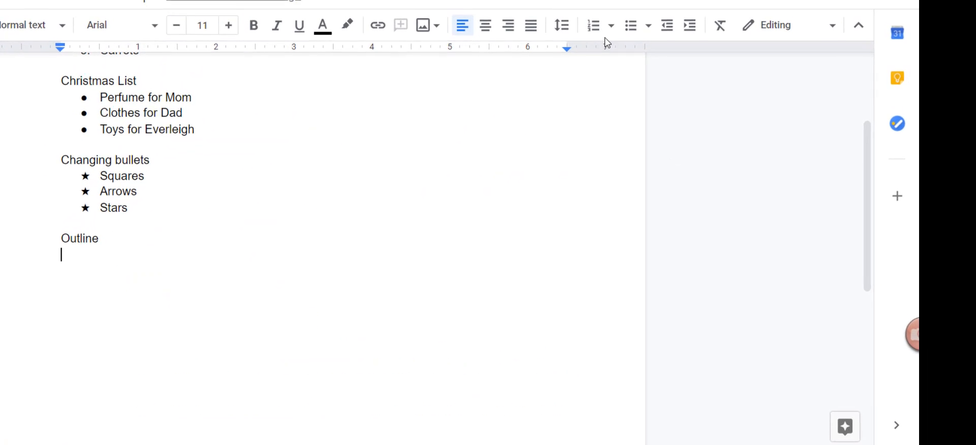
- Start a Roman-numeral outline (I., A., B., 1.) on the line below "Outline" with MSJH as item I
click(610, 26)
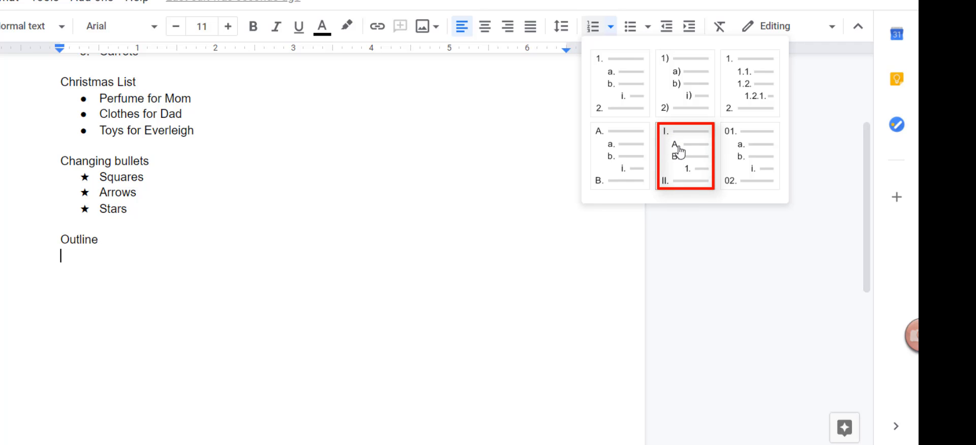
click(690, 173)
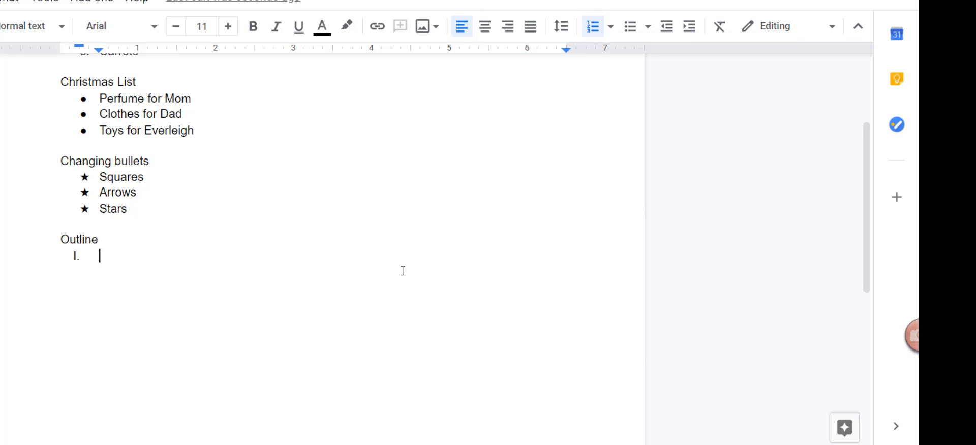
text(M)
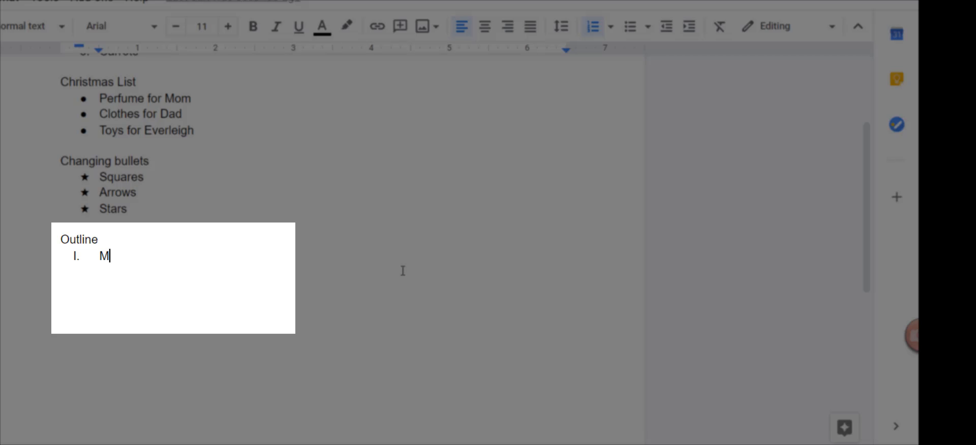
text(SJH)
key(Return)
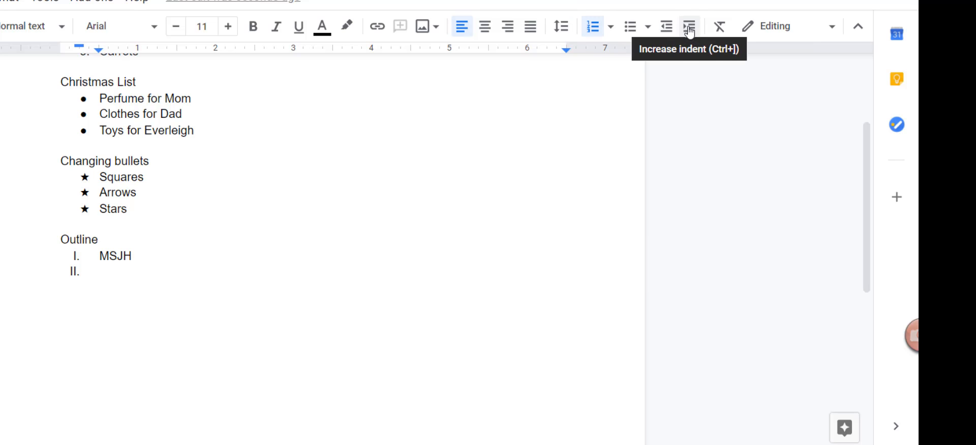
- Add Principal as sub-item A under MSJH, with the principal's name as item 1 one level below it
click(690, 32)
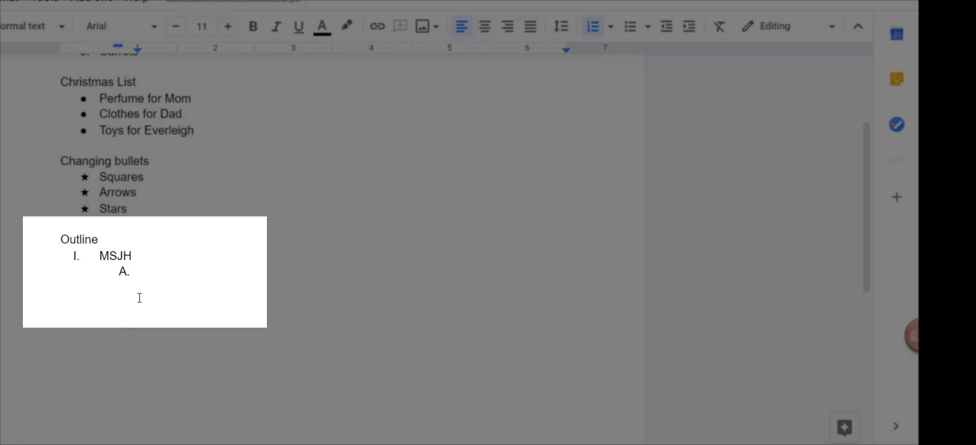
text(Principal)
key(Return)
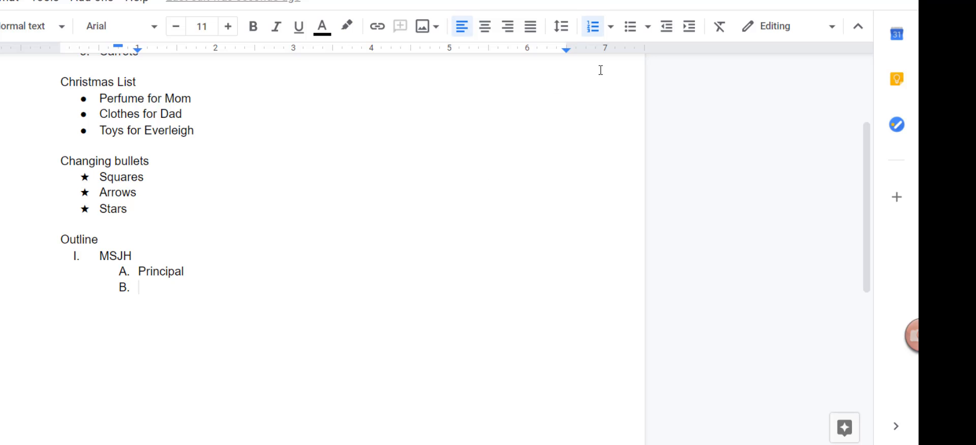
click(667, 35)
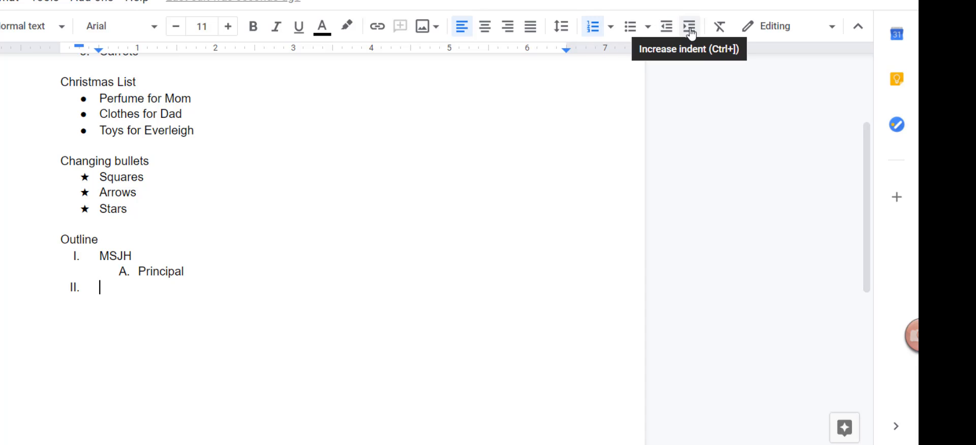
click(691, 33)
click(691, 33)
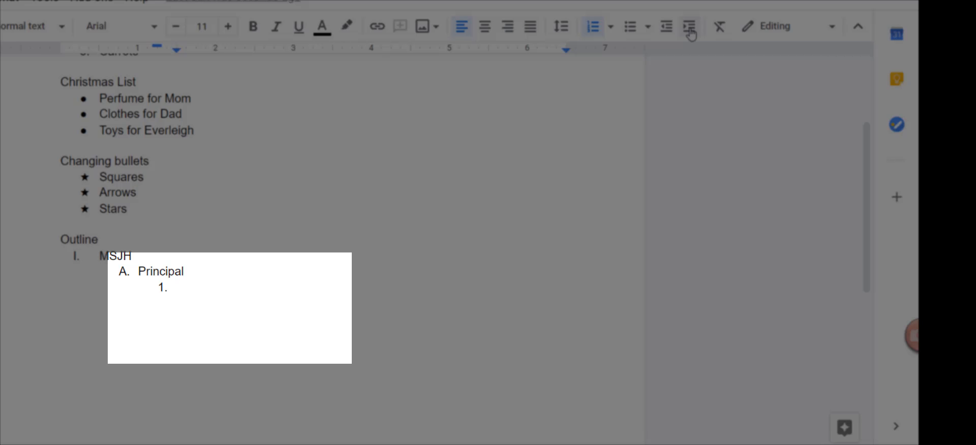
text(Mr. Mills)
key(Return)
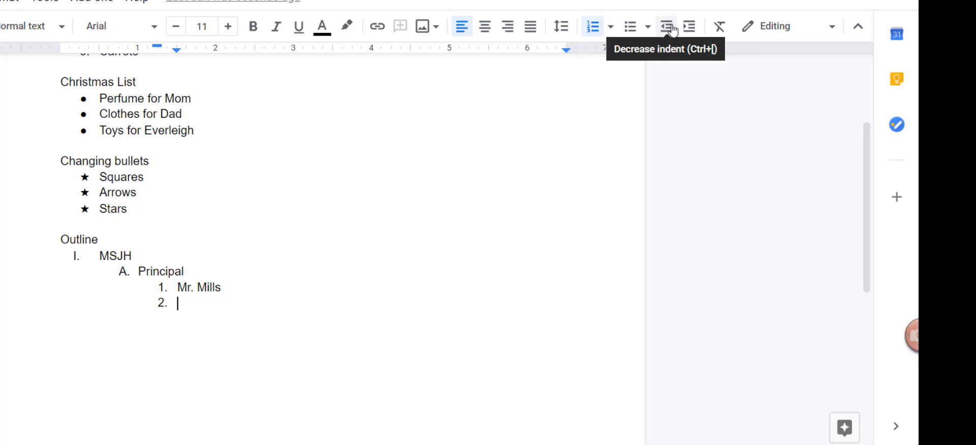
- Add Assistant Principal as sub-item B, with the assistant principal's name as item 1 one level below it
click(666, 28)
text(Assistant)
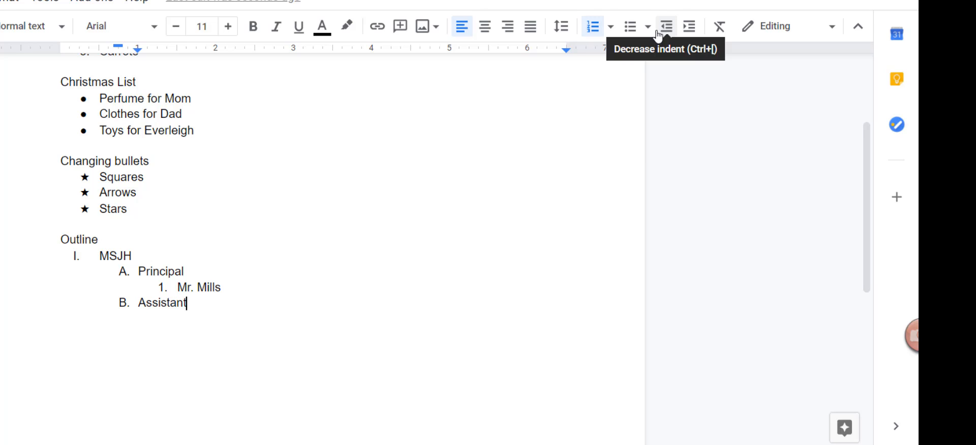
text( Principal)
key(Return)
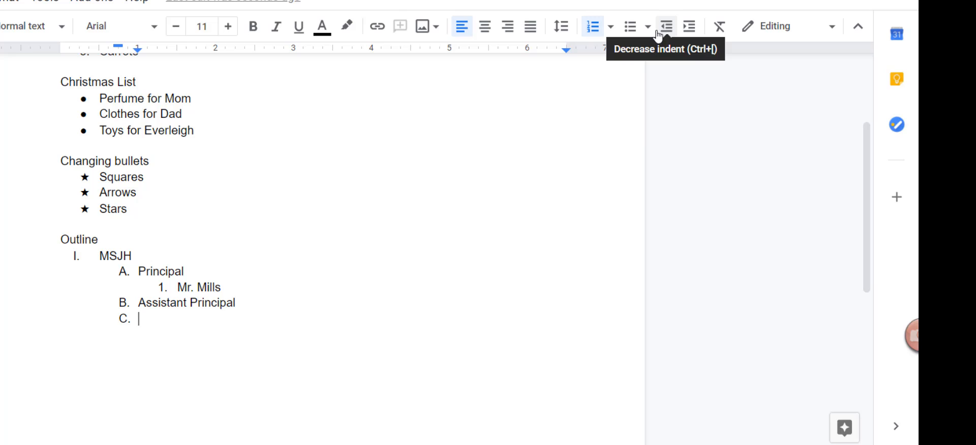
key(Tab)
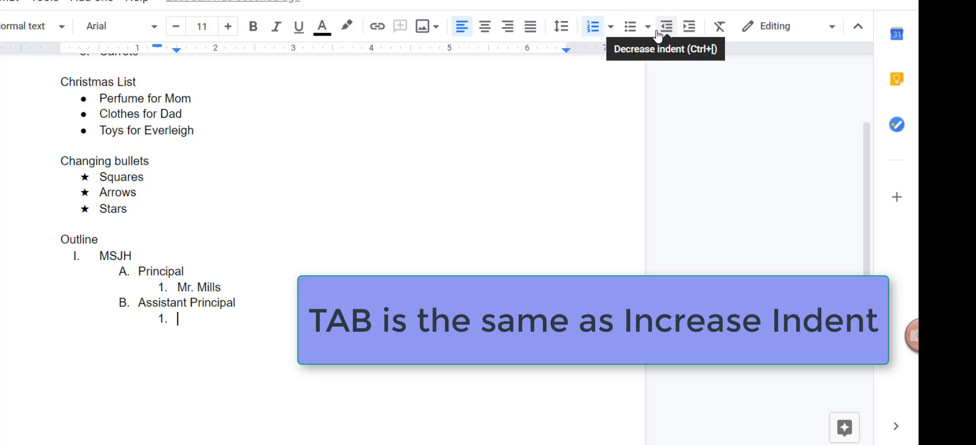
text(Mr. Fisher)
key(Return)
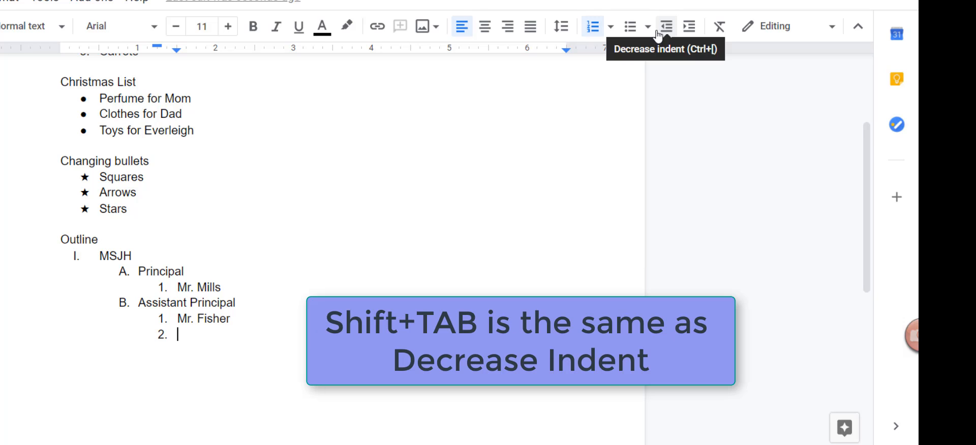
- Add Electives as sub-item C, with Tech, STEAM and Art as items 1 to 3 one level below it
key(shift+Tab)
text(Electives)
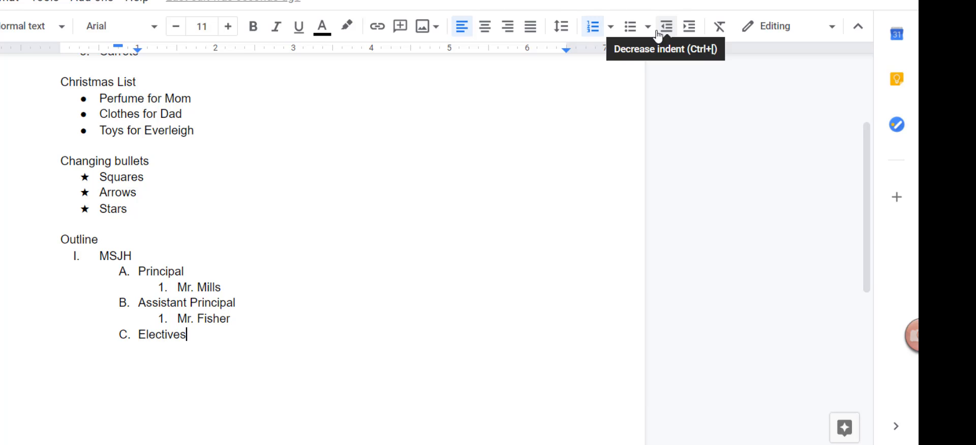
key(Return)
key(Tab)
text(Tech)
key(Return)
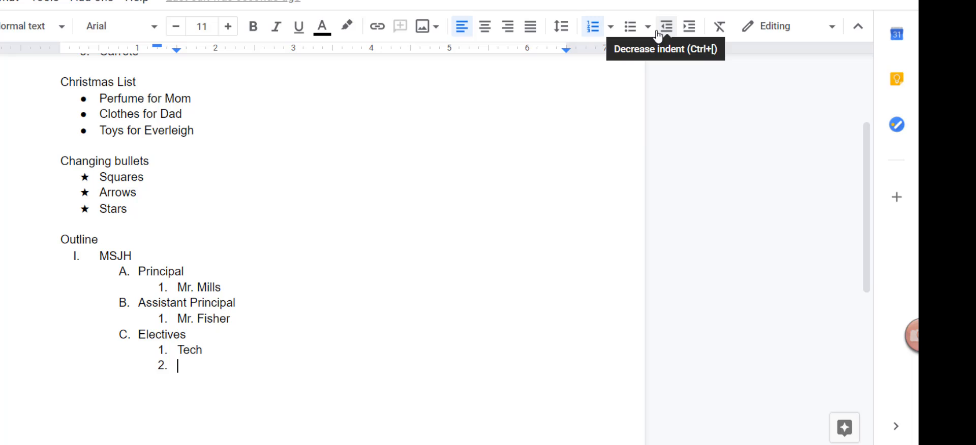
text(STEAM)
key(Return)
text(Art)
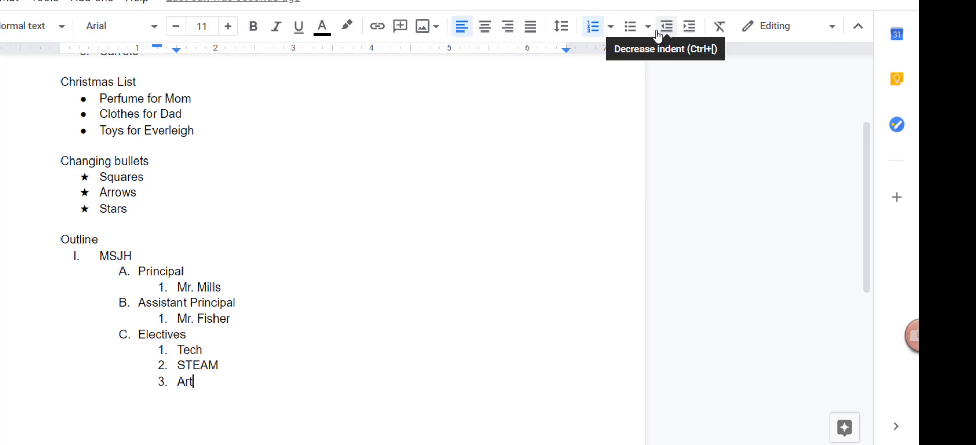
- End the outline after Art with a plain unnumbered line at the page margin
key(Return)
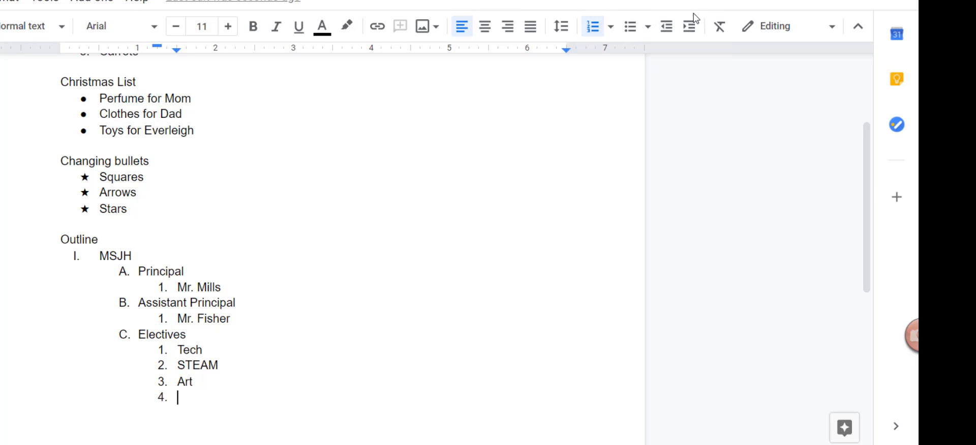
click(666, 31)
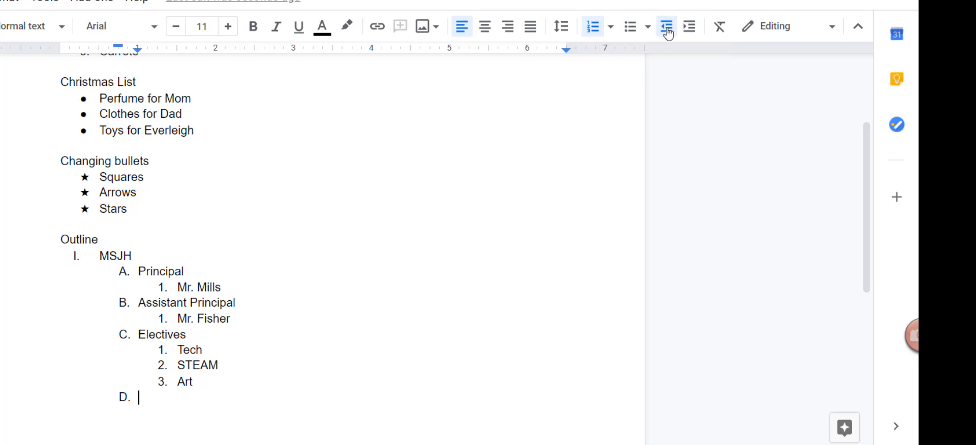
click(666, 31)
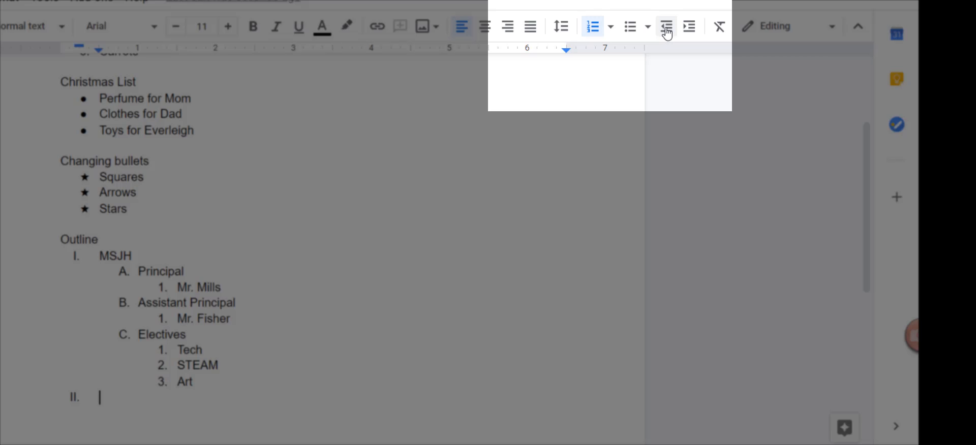
click(594, 32)
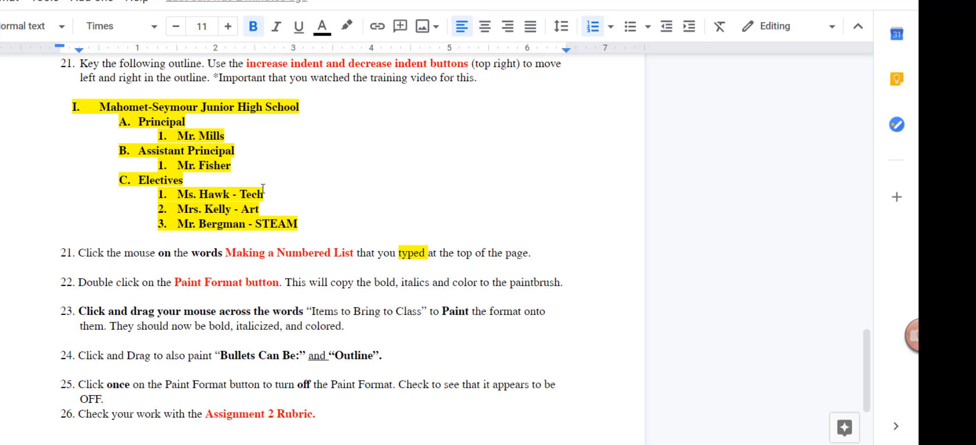
- Paint the format of the "Ingredients for salad" heading onto the headings Christmas List, Changing bullets and Outline
scroll(262, 189, down, 3)
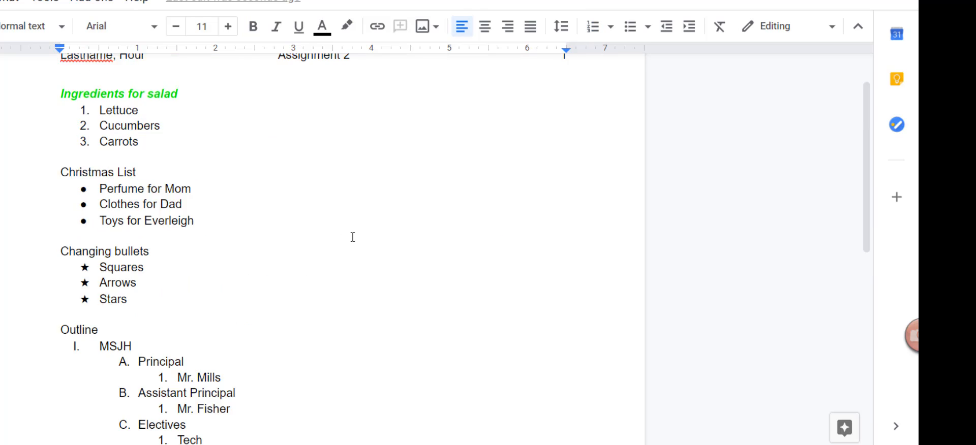
scroll(352, 237, up, 1)
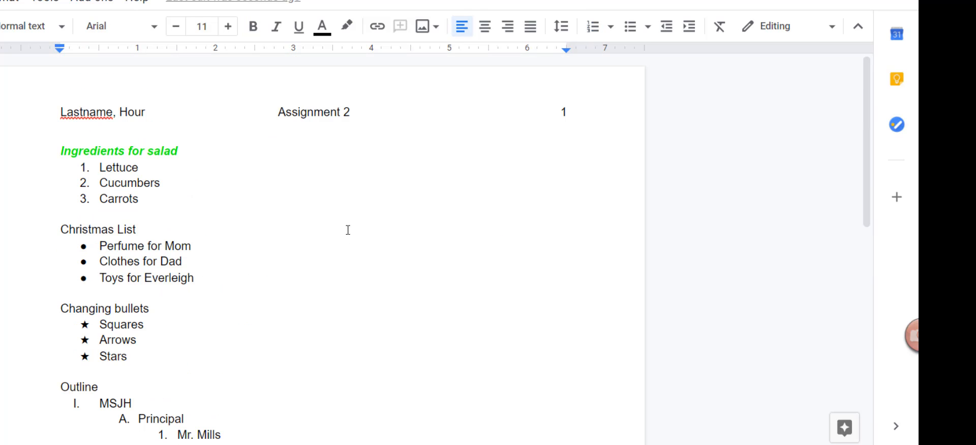
click(114, 151)
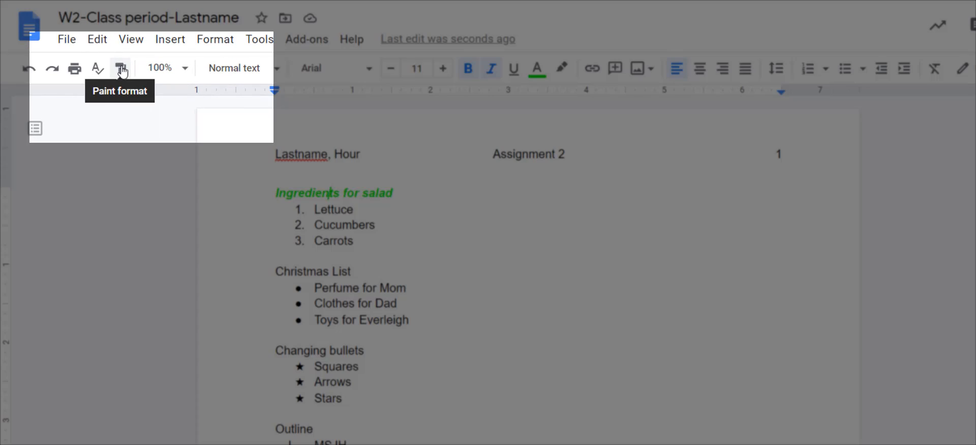
click(122, 70)
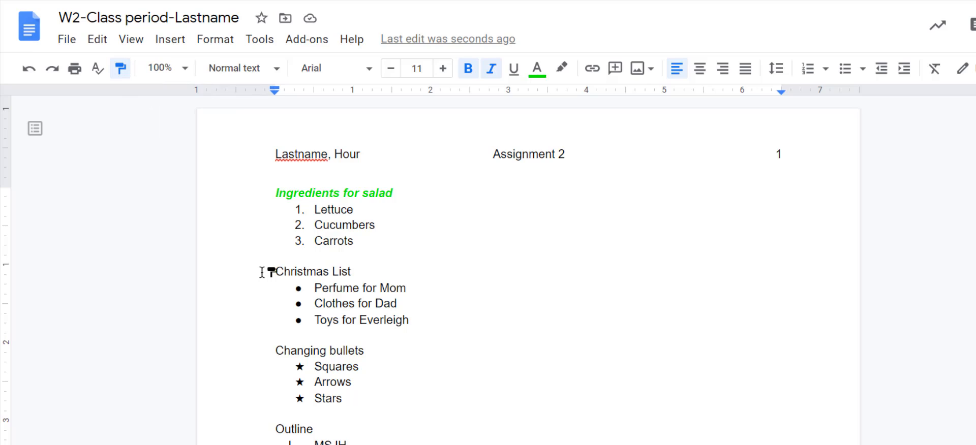
drag(270, 271, 374, 269)
mouse_move(274, 351)
mouse_down()
mouse_move(388, 346)
mouse_move(376, 351)
mouse_up()
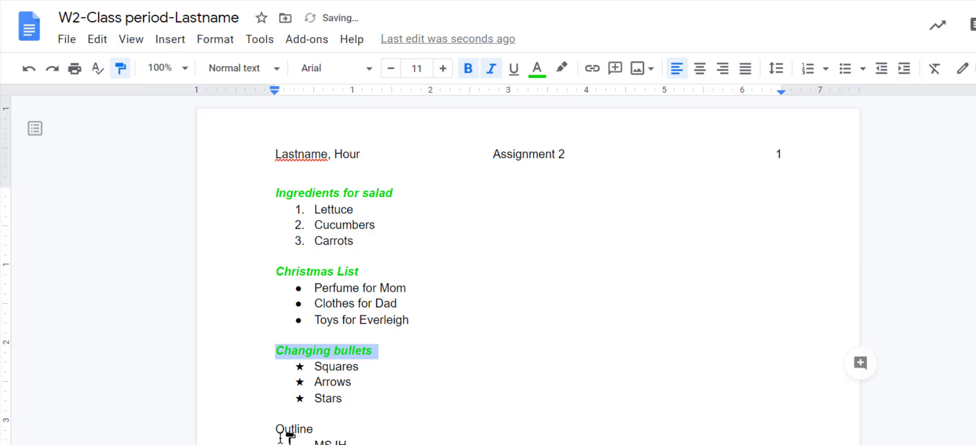
mouse_move(277, 431)
mouse_down()
mouse_move(363, 423)
mouse_move(257, 426)
mouse_up()
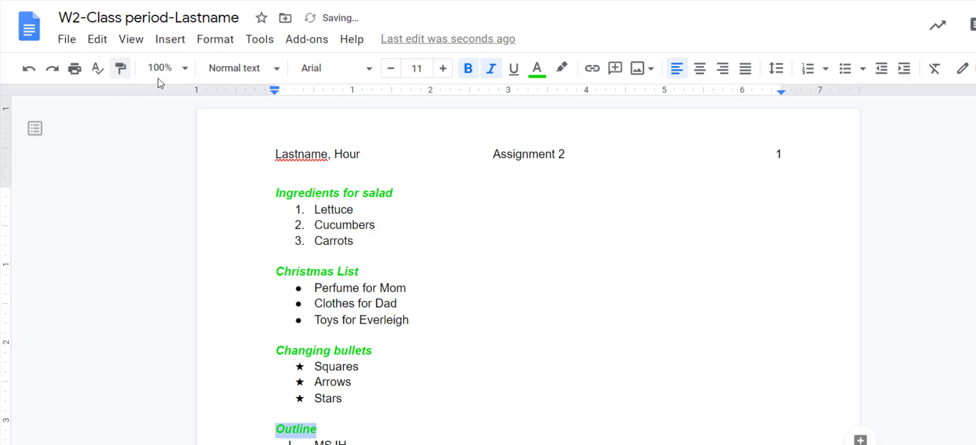
scroll(610, 353, down, 3)
double_click(590, 407)
click(276, 438)
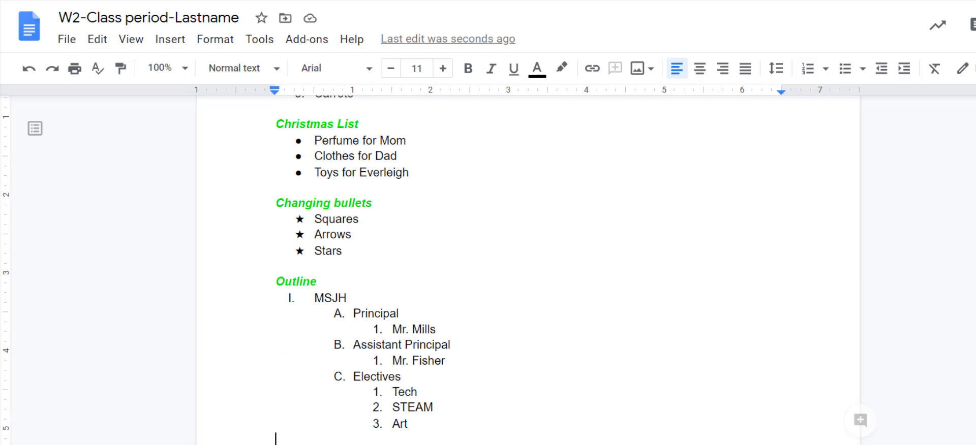
scroll(544, 429, up, 3)
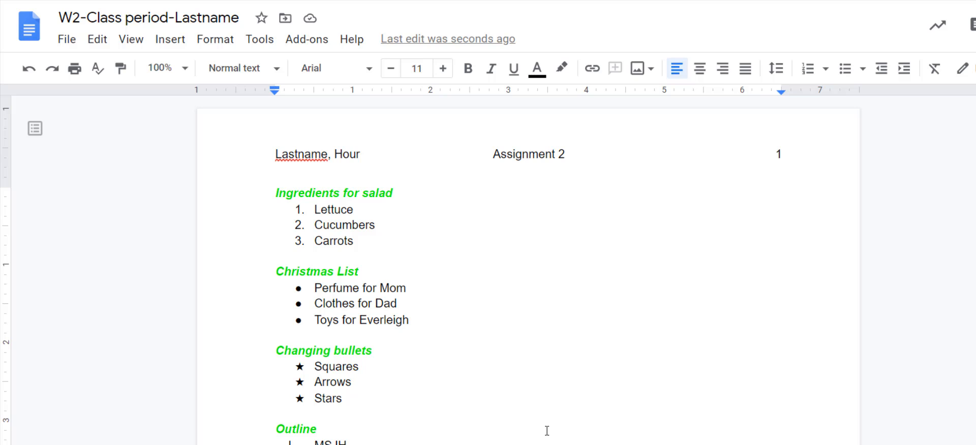